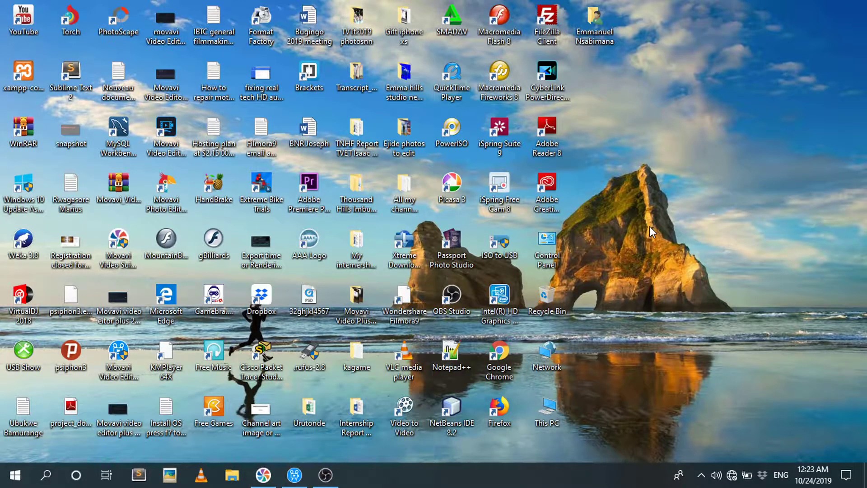
Start a new empty video editor project from Video Suite and dismiss the About box.
click(264, 476)
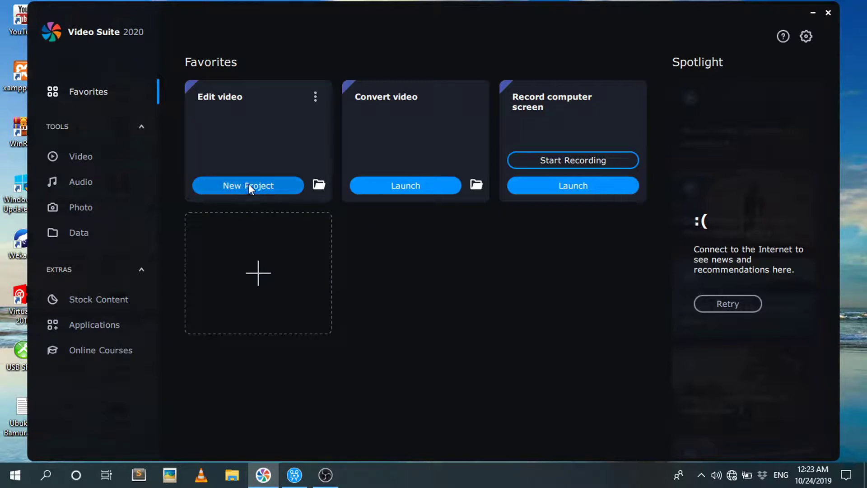
click(815, 15)
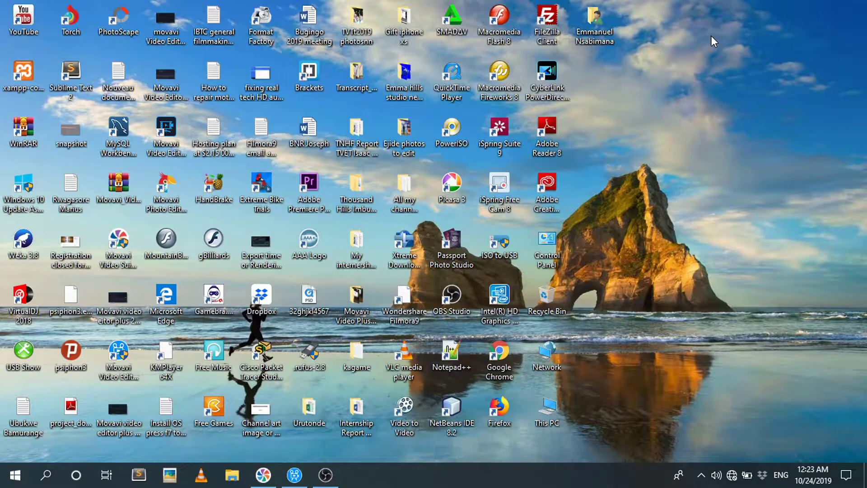
click(293, 483)
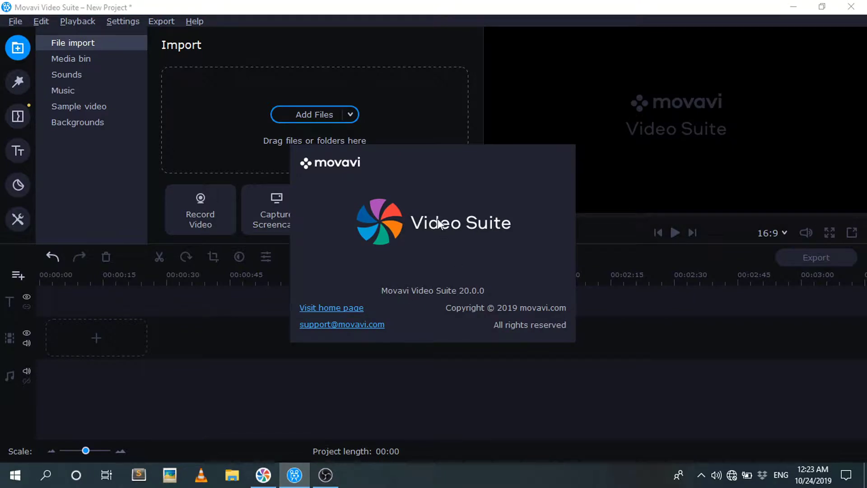
click(415, 180)
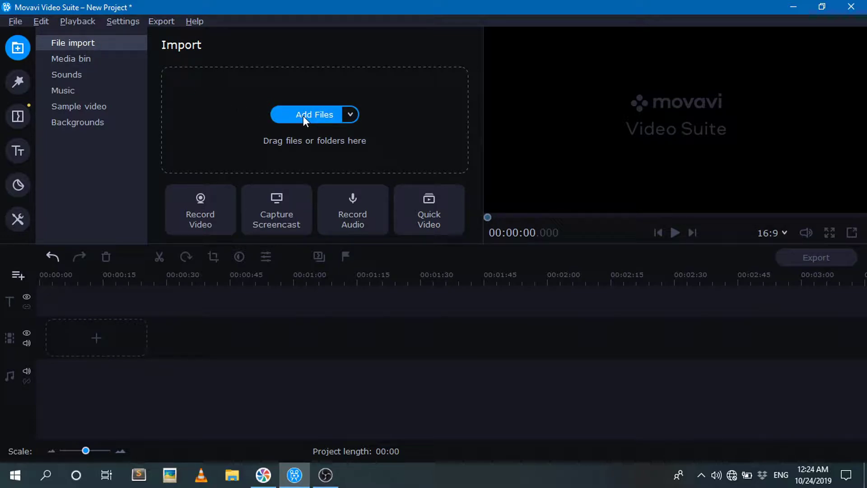
Import 'Duplicate or Clone yourself one.mp4' and 'Duplicate or clone yourself two.mp4' into the Media Bin, then play the first.
click(315, 115)
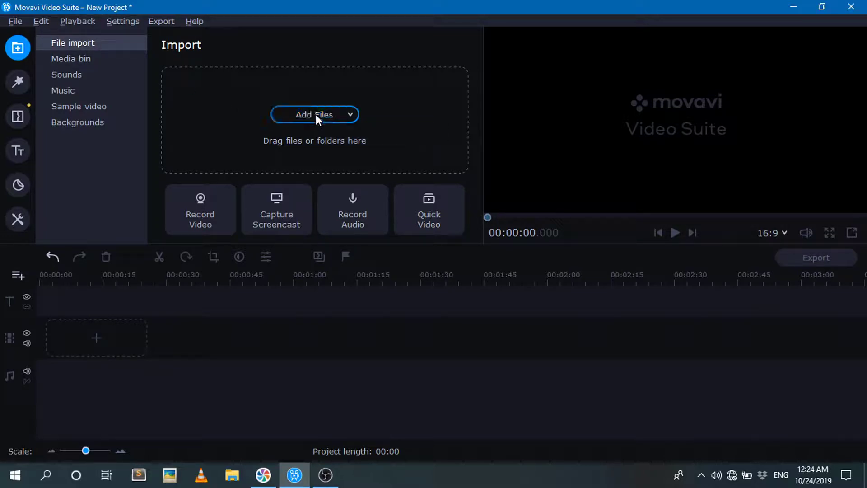
scroll(213, 363, down, 3)
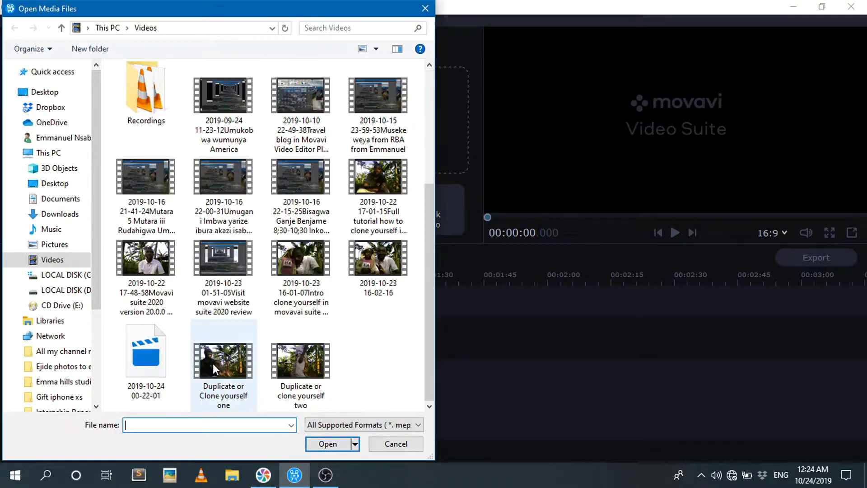
click(213, 363)
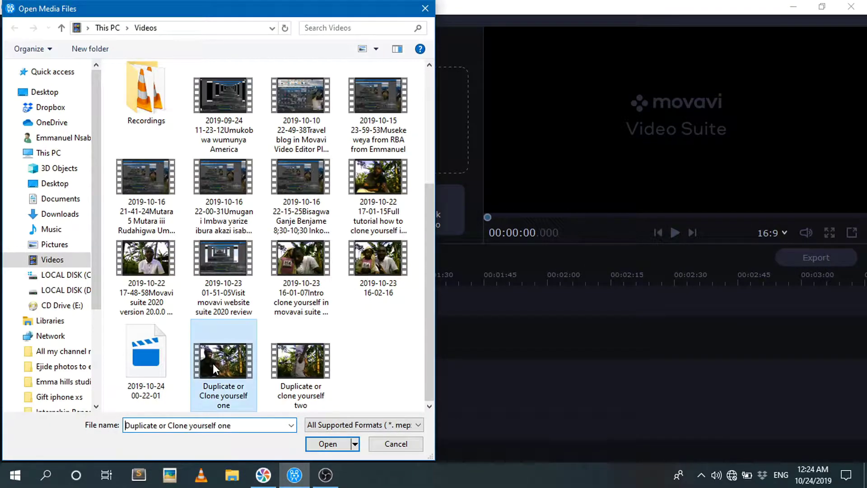
ctrl+click(306, 369)
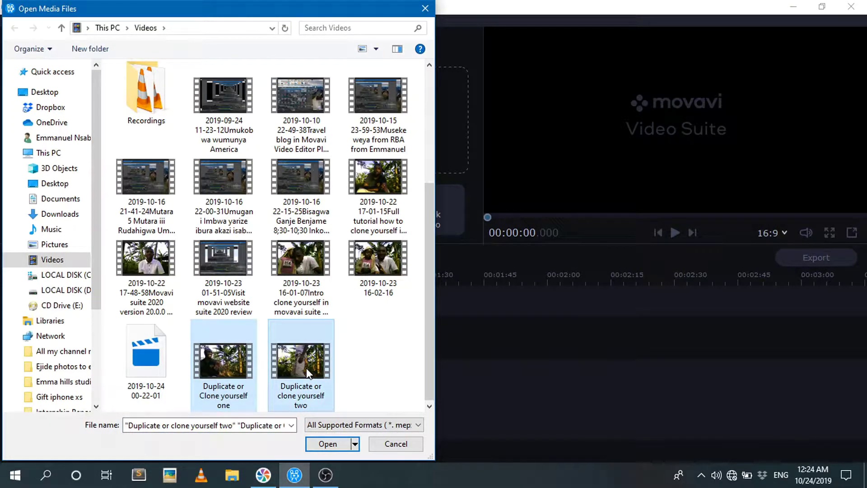
click(329, 444)
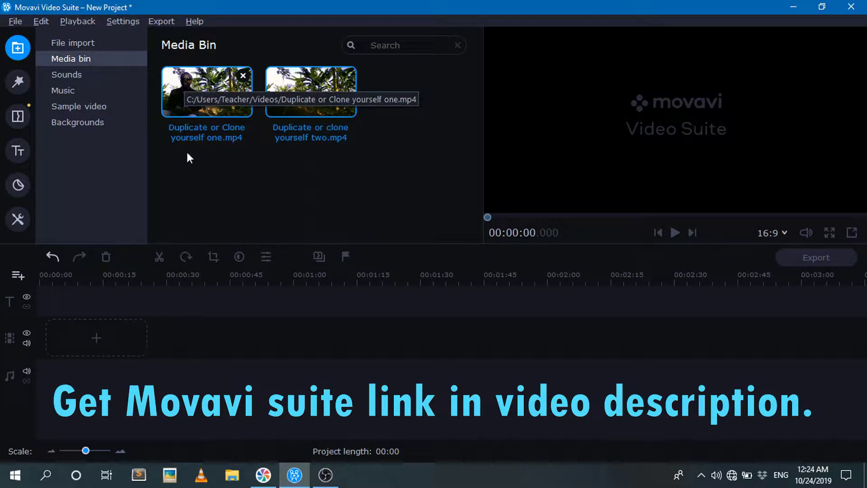
double_click(189, 92)
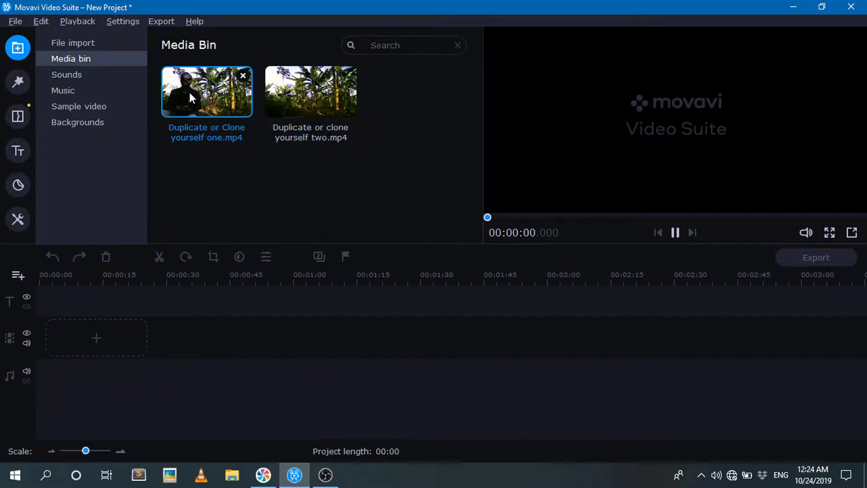
Preview the sitting-man clip, pausing at 00:00:06.917, then select the second clip.
click(507, 217)
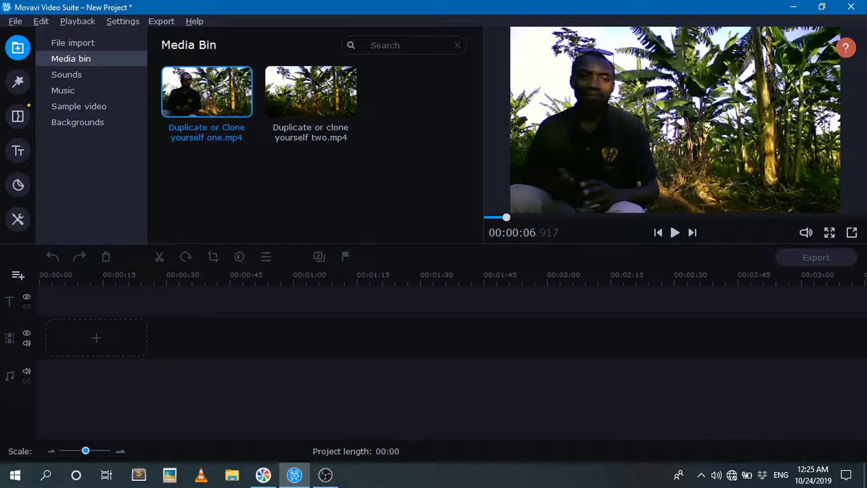
mouse_move(346, 85)
click(301, 94)
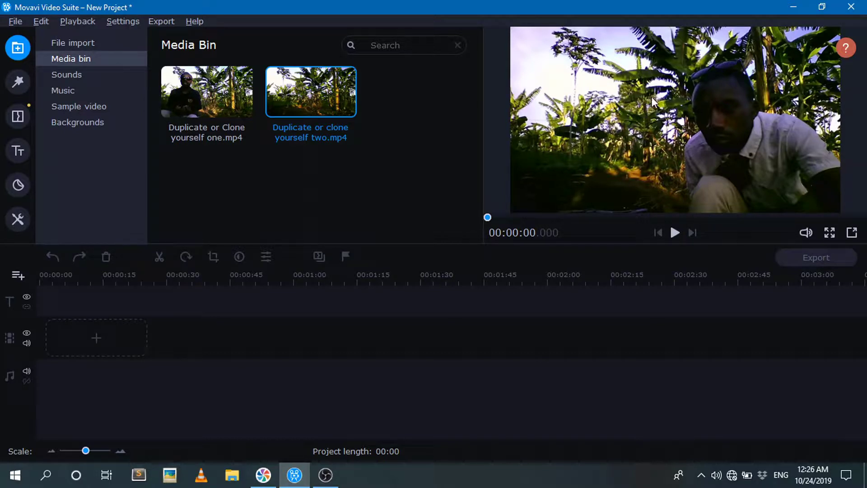
Preview the crouching-man clip, then reselect the first clip in the Media Bin.
click(204, 88)
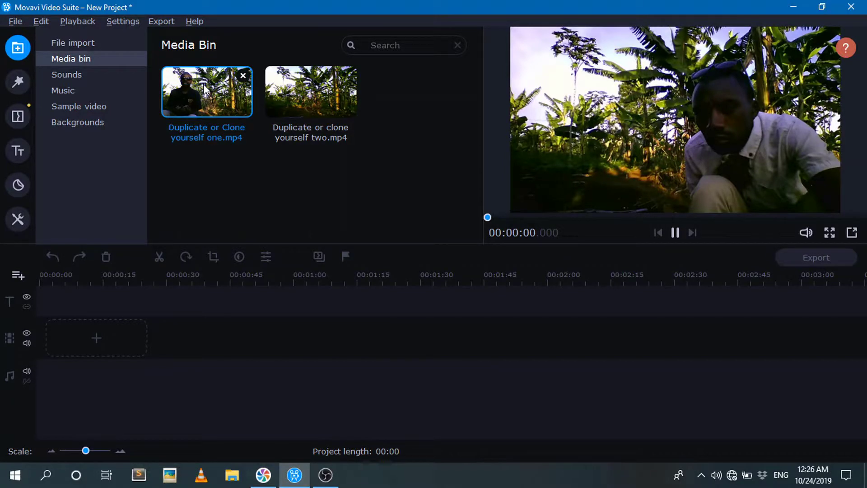
Place 'Duplicate or Clone yourself one.mp4' on the video track and play it briefly.
drag(200, 236, 65, 318)
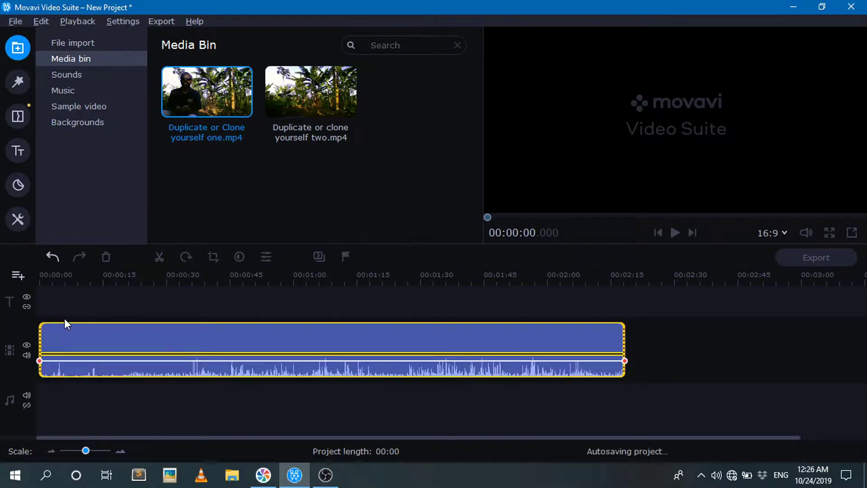
key(space)
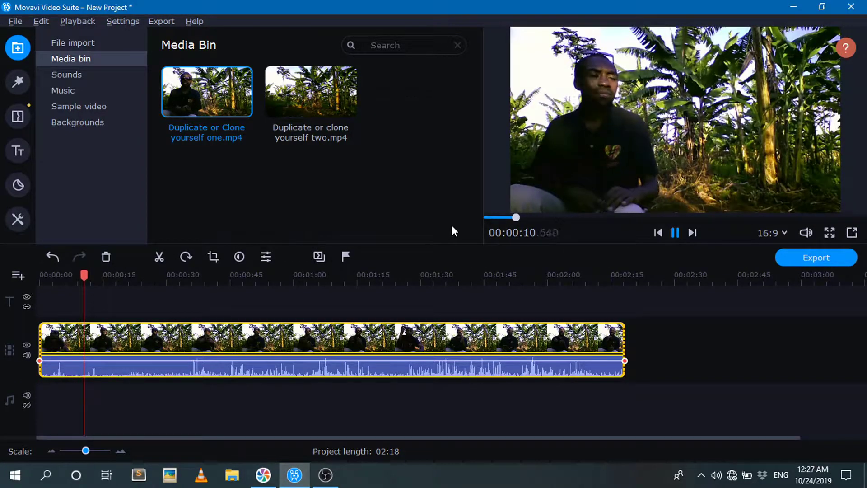
key(space)
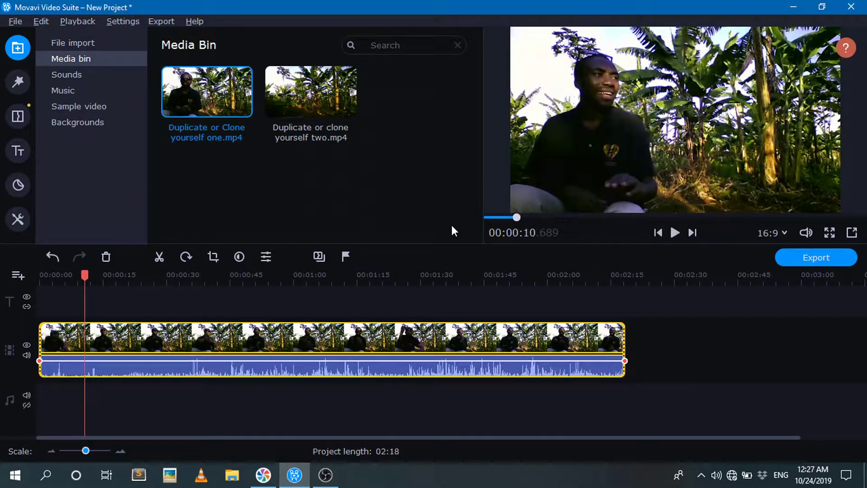
Cut the first clip at 00:00:12, delete the opening piece, and drop the second clip after it.
click(89, 346)
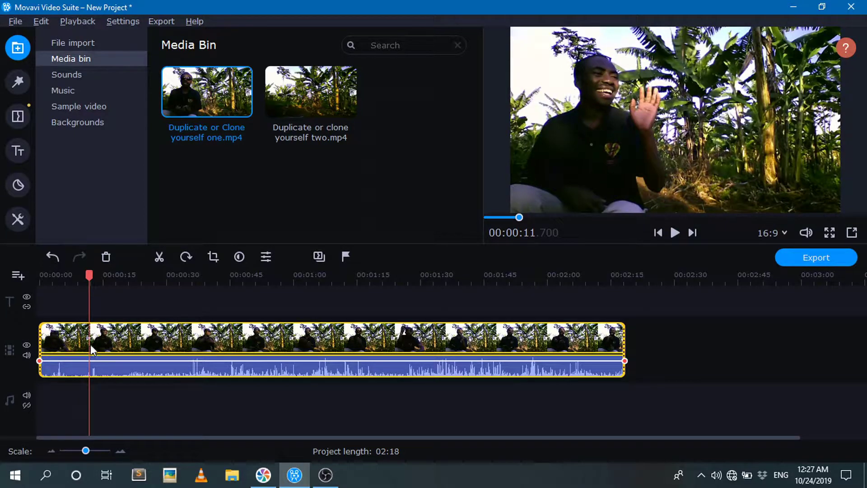
click(91, 341)
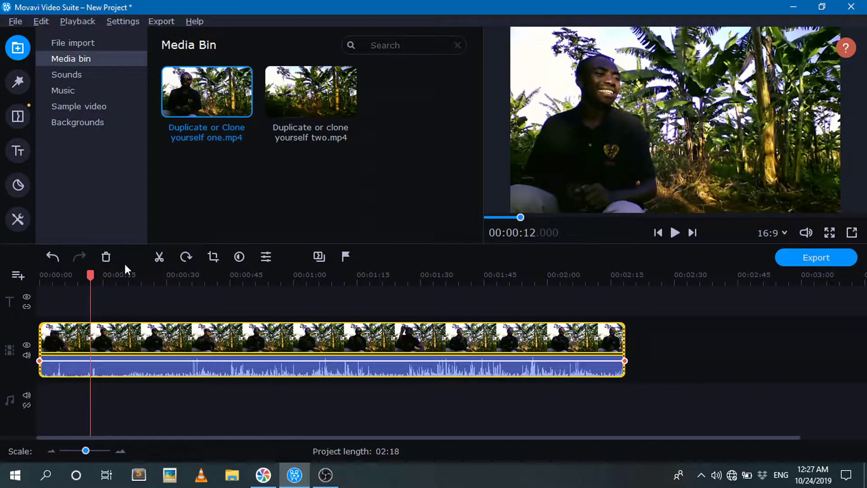
click(159, 257)
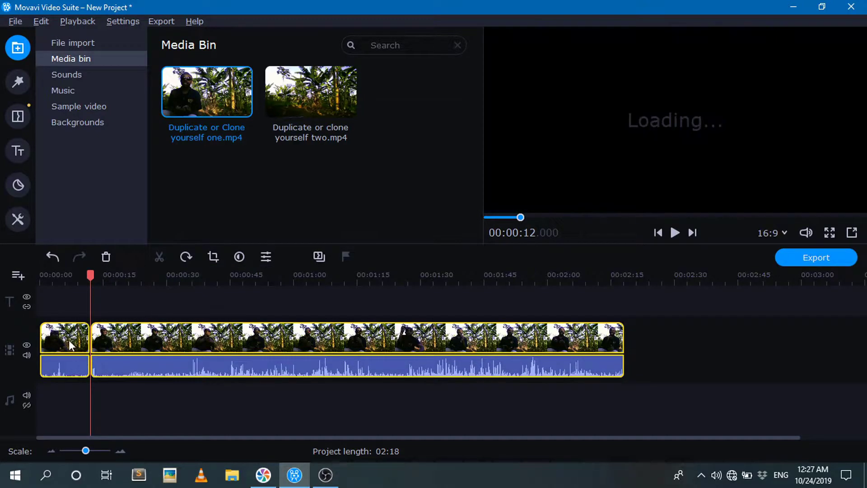
click(69, 340)
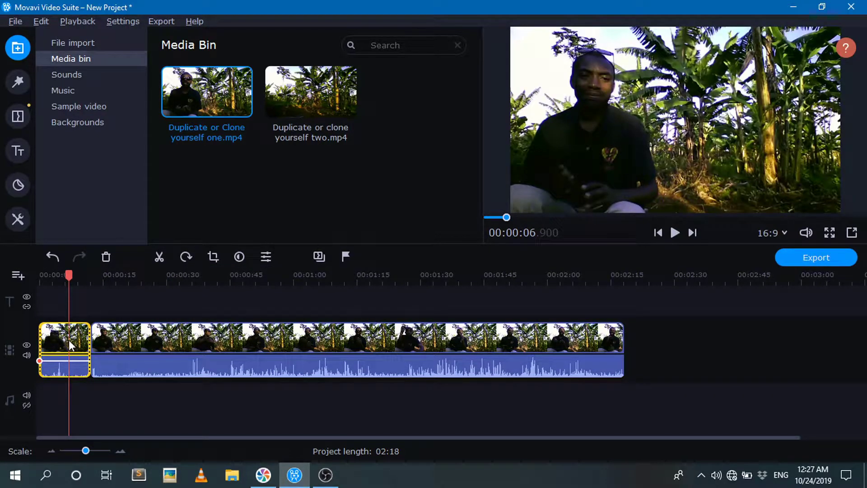
key(Delete)
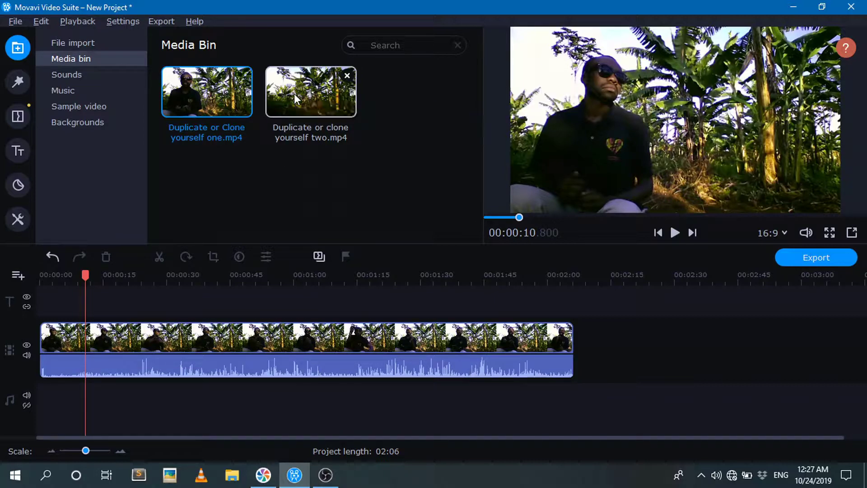
drag(294, 94, 579, 326)
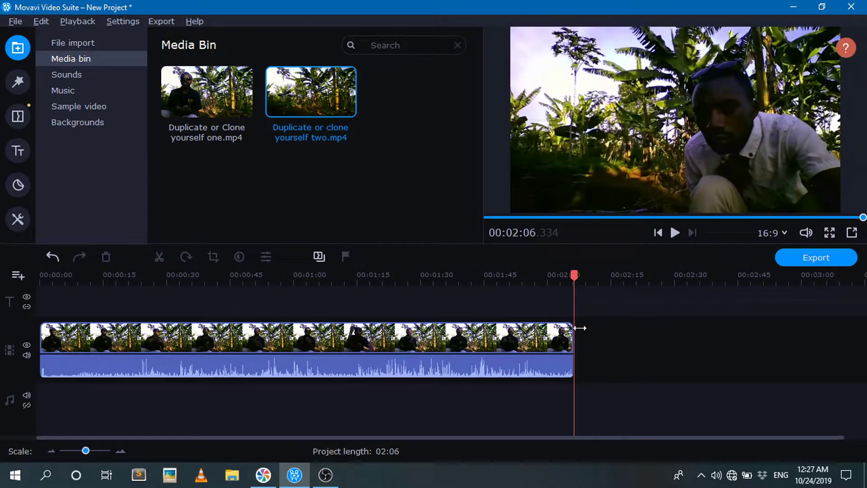
Zoom the timeline out and move the second clip onto a track above the first.
click(51, 450)
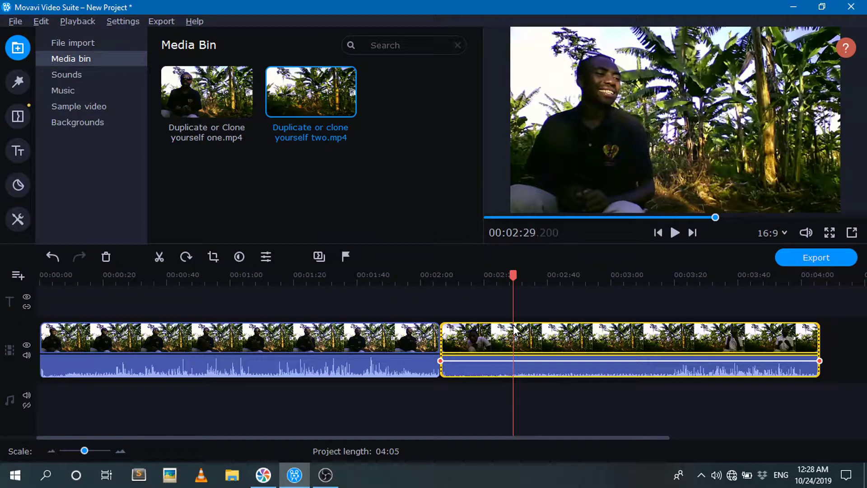
drag(514, 329, 109, 341)
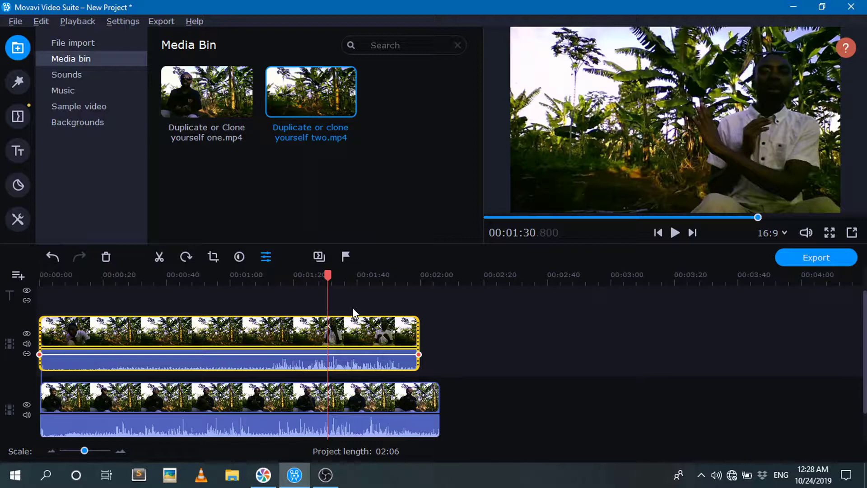
Make the top clip an overlay using Edit as Overlay from its right-click Tools menu.
right_click(309, 333)
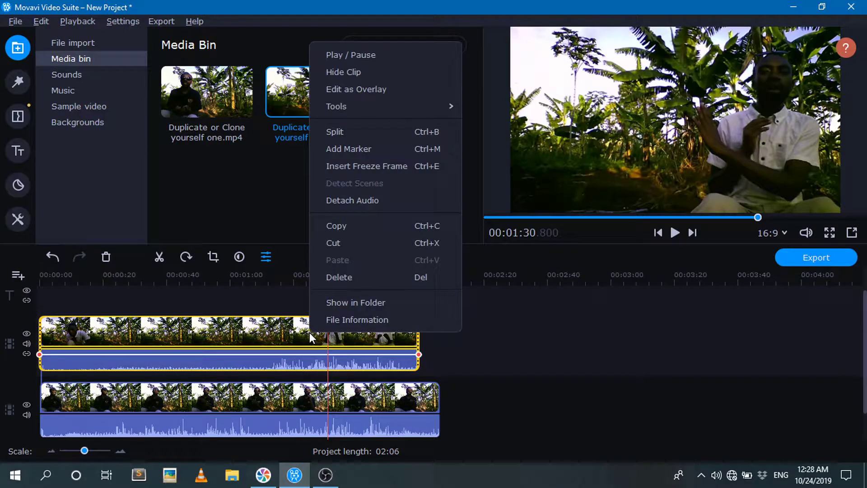
mouse_move(395, 112)
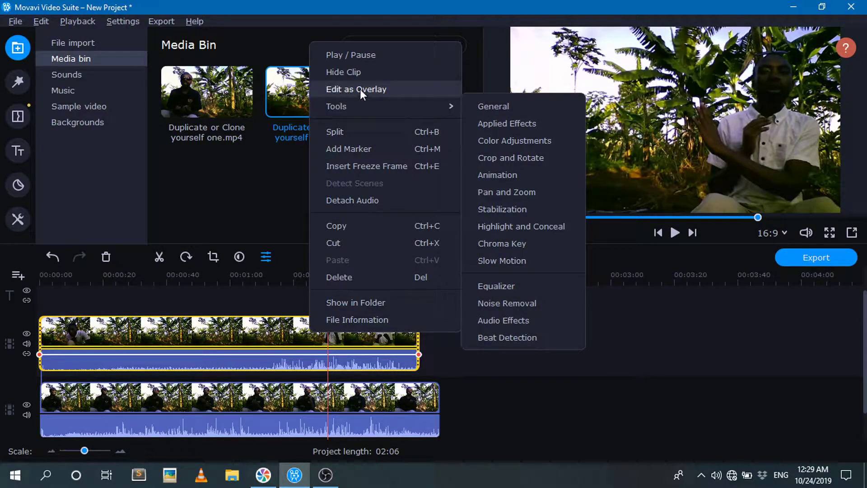
click(398, 89)
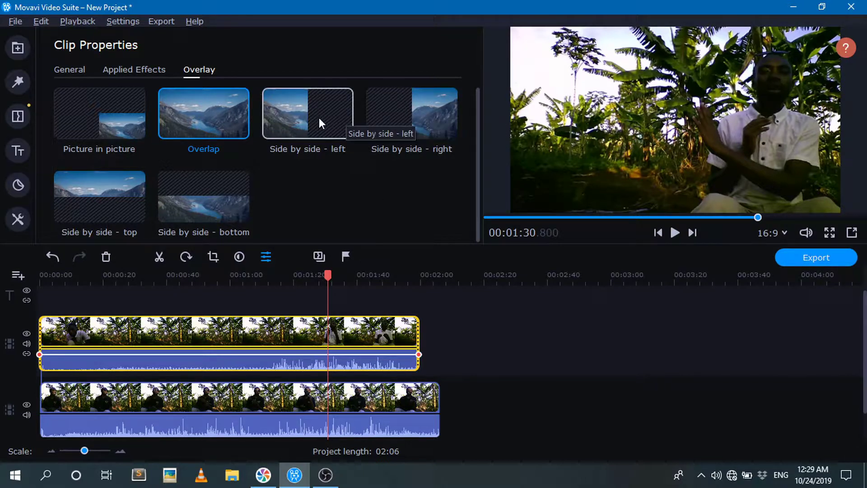
Set the overlay mode to Side by side - right, briefly trying the left side first.
click(419, 104)
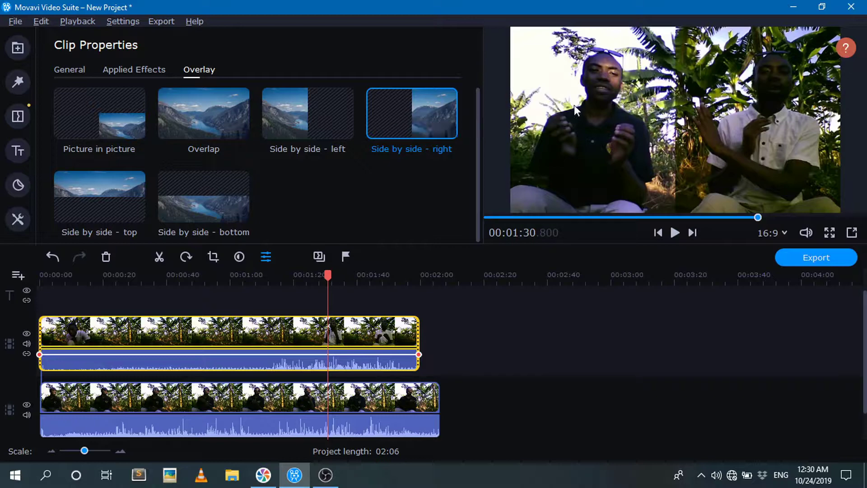
click(289, 119)
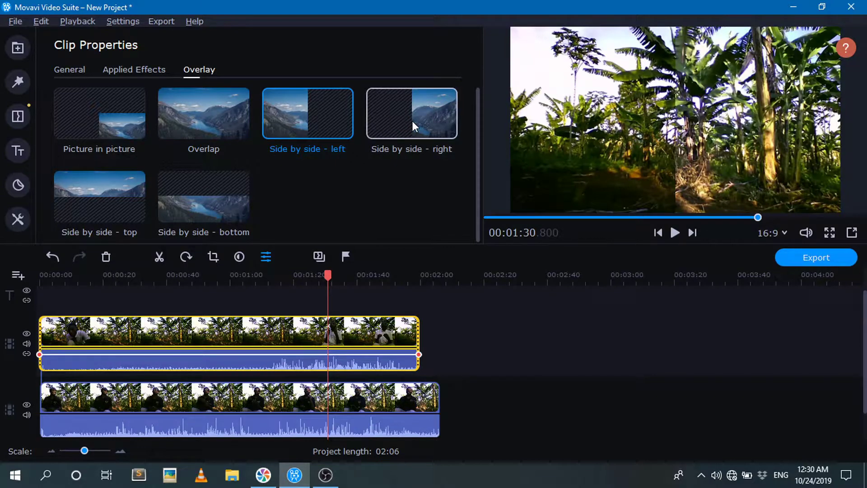
click(431, 109)
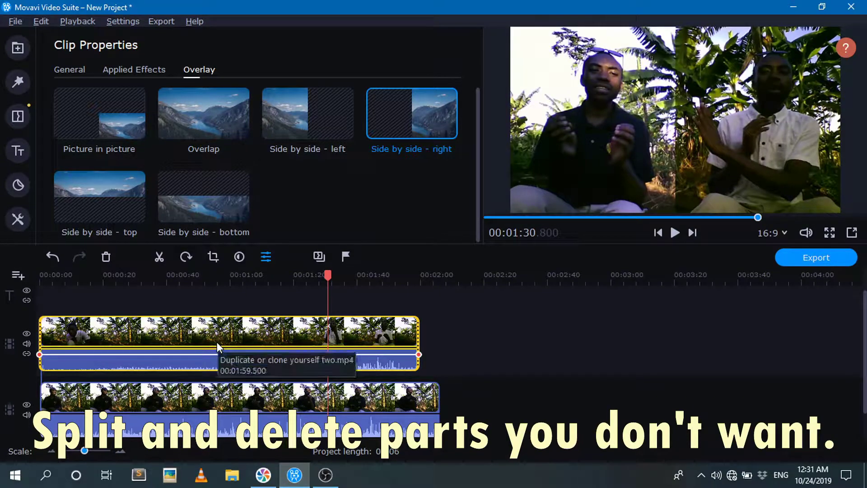
Cut the top clip at 01:08, delete its first part, and move the rest to the timeline start.
click(161, 255)
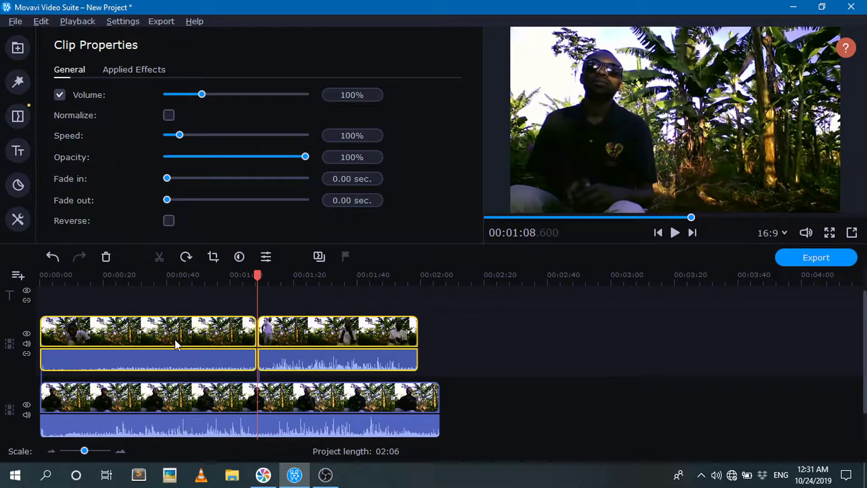
click(175, 339)
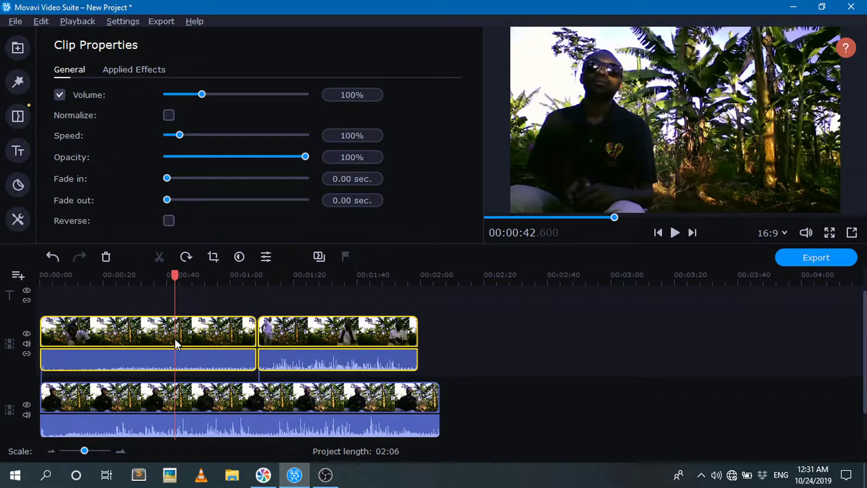
click(266, 257)
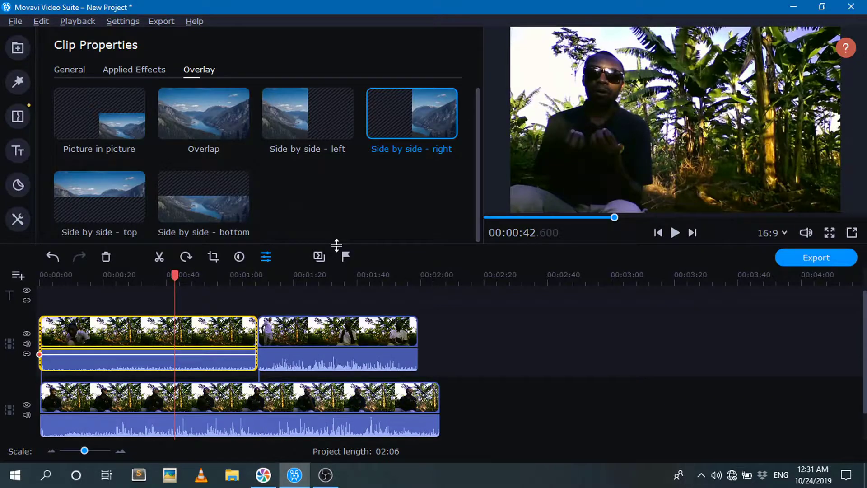
click(105, 257)
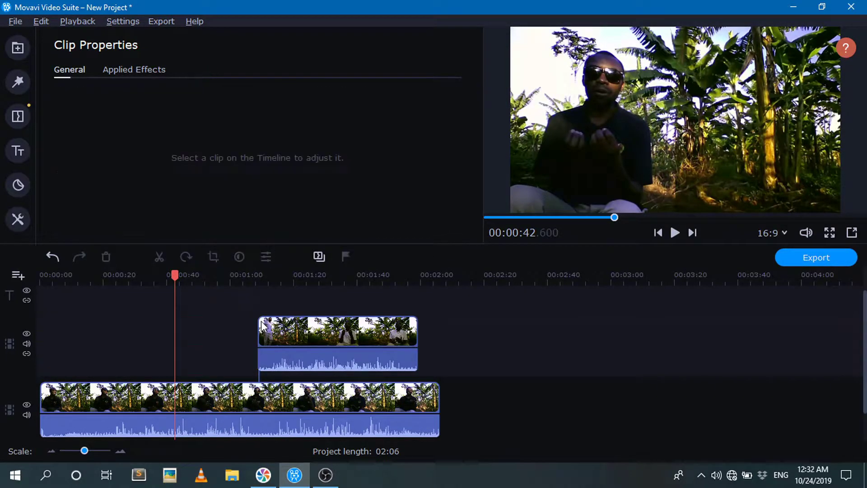
click(310, 330)
drag(310, 329, 17, 346)
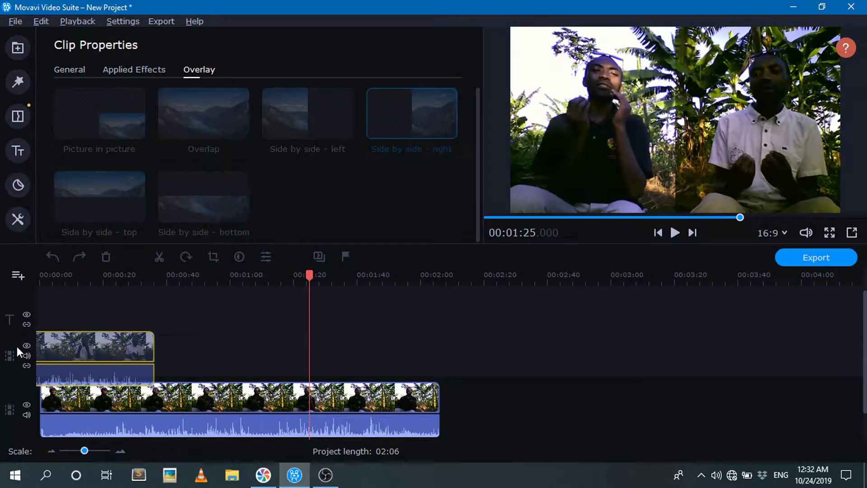
Split the bottom clip near the start and delete the unwanted piece, shortening the project to 00:40.
click(84, 399)
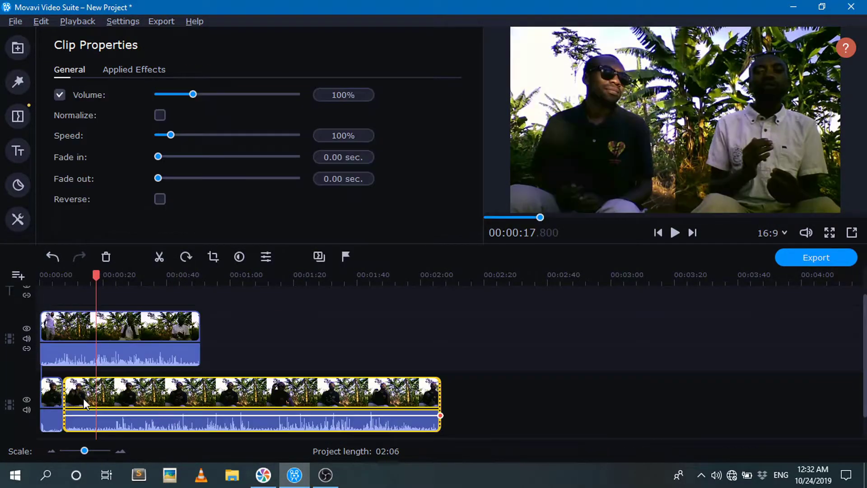
click(83, 398)
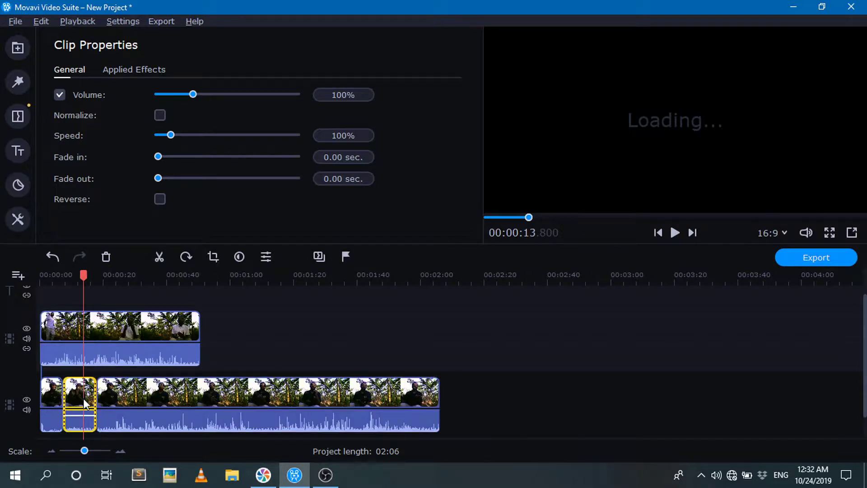
key(Delete)
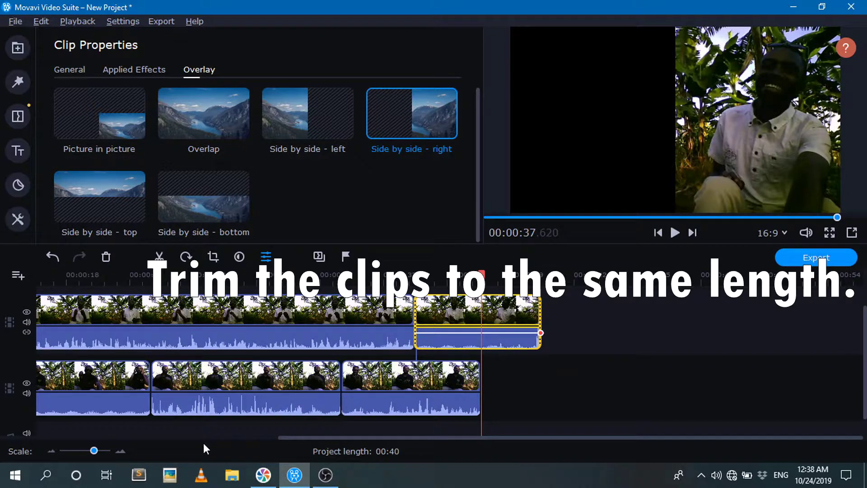
click(121, 453)
Zoom in to match both tracks' ends at 00:37, then return the playhead to 00:00.
click(120, 452)
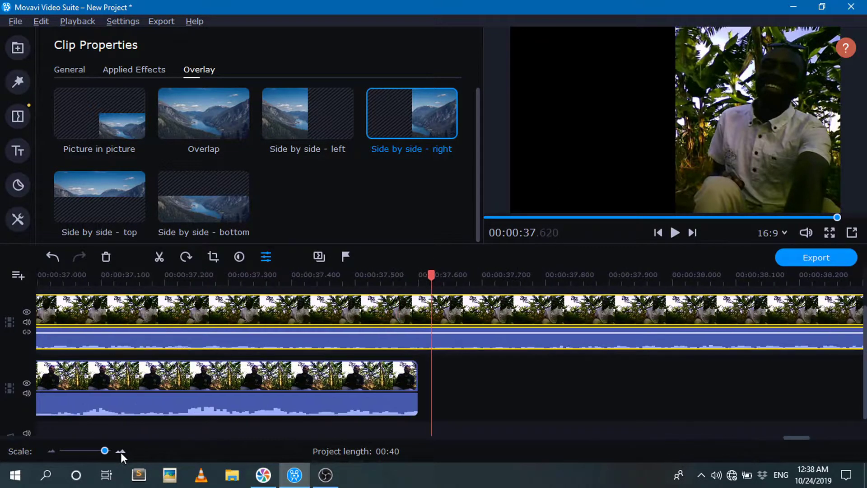
click(121, 453)
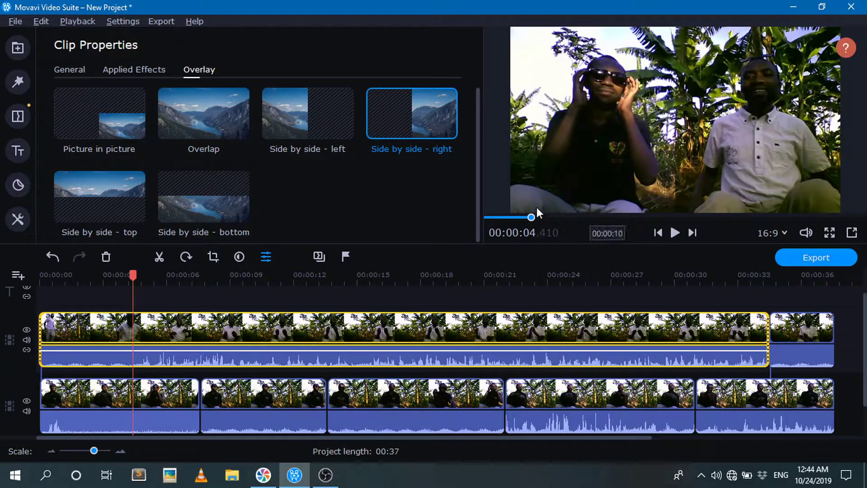
drag(530, 219, 470, 221)
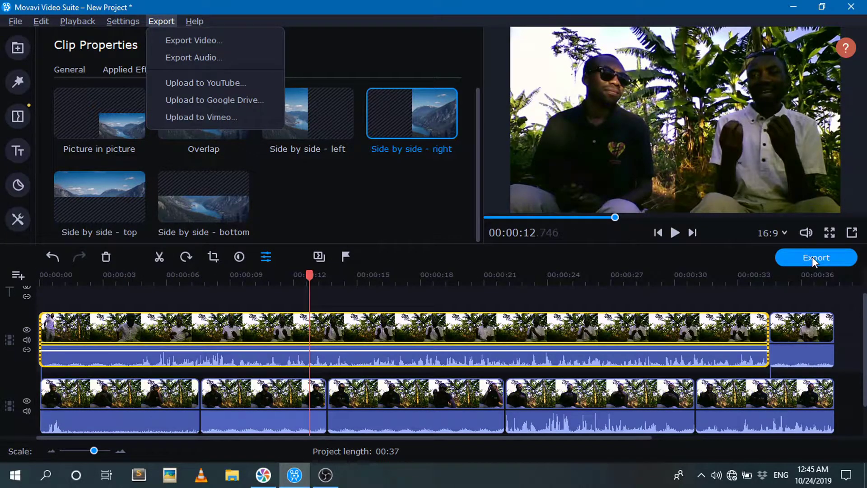
Export the video as MP4 titled 'How to clone or duplicate in movavi suite 2020 in 2019'.
click(812, 257)
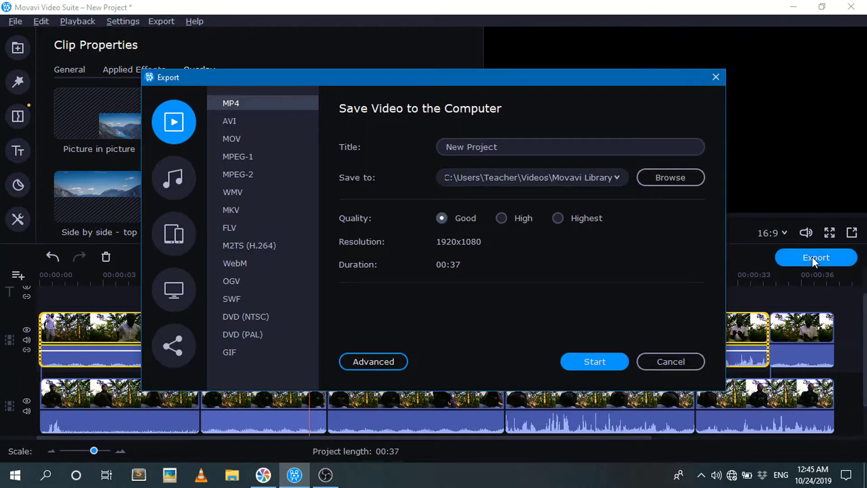
click(506, 150)
text(How)
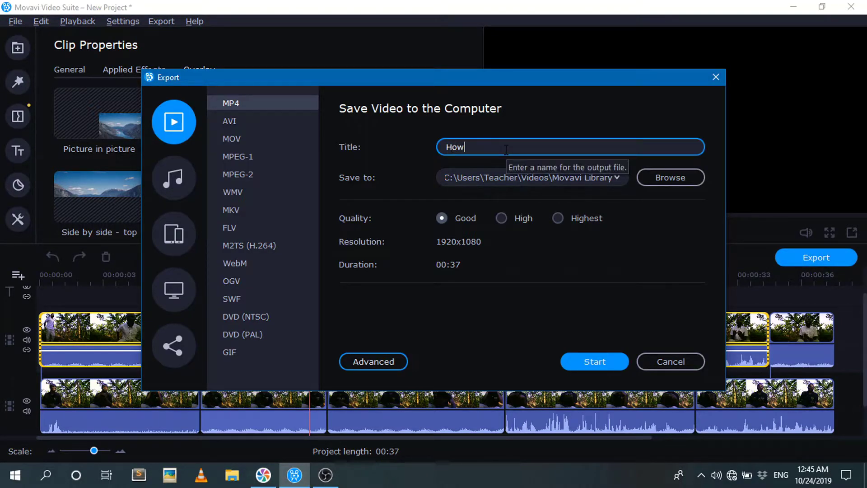
text( t)
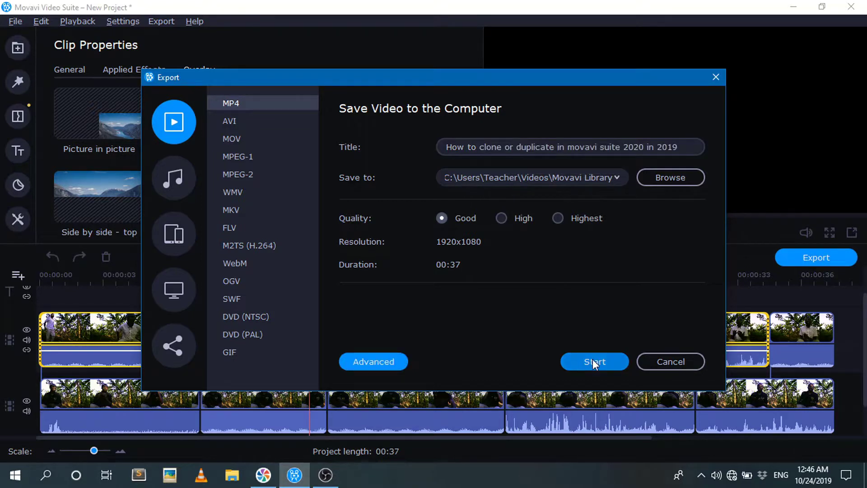
click(606, 362)
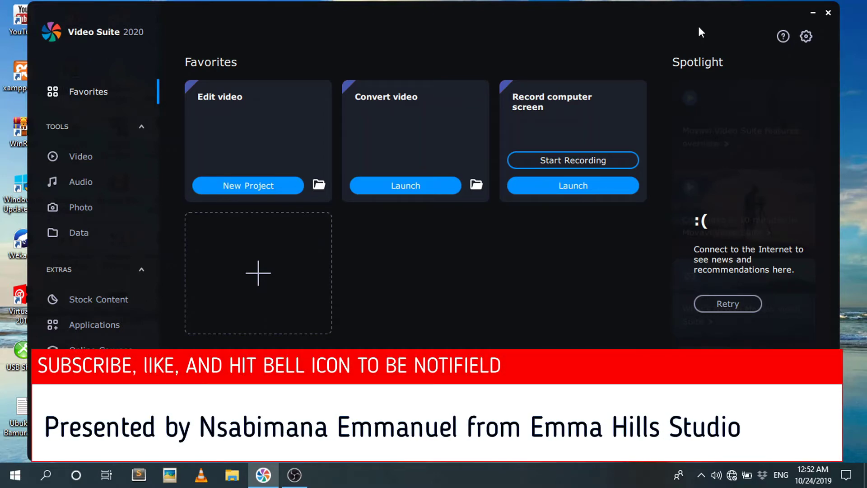
Close the Movavi Video Suite launcher once the export finishes.
click(830, 11)
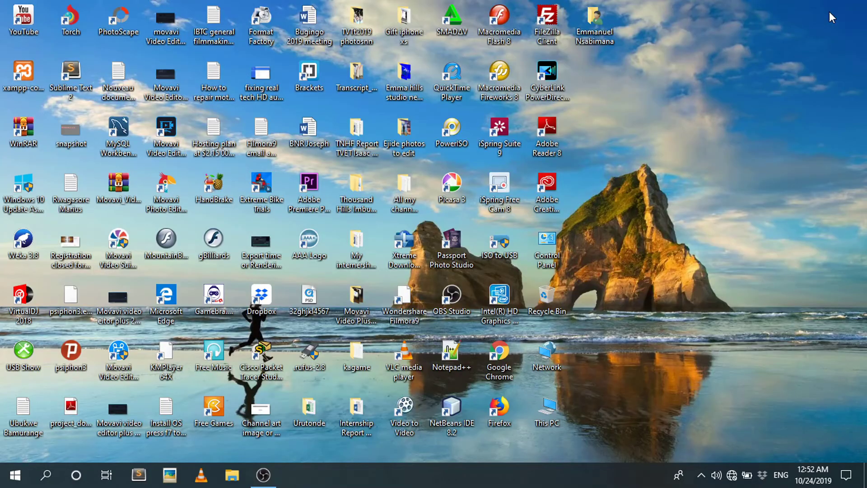